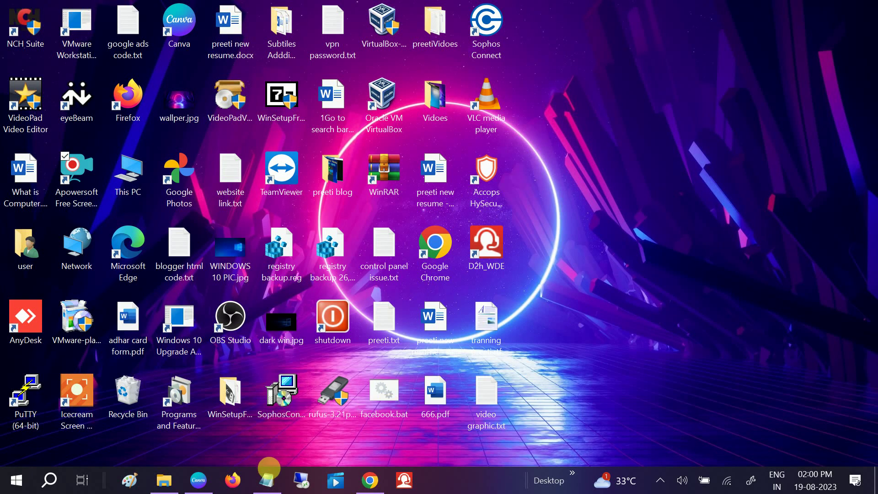
Step: Restore the Notepad note and select 'problem code 43' in the error message
click(267, 479)
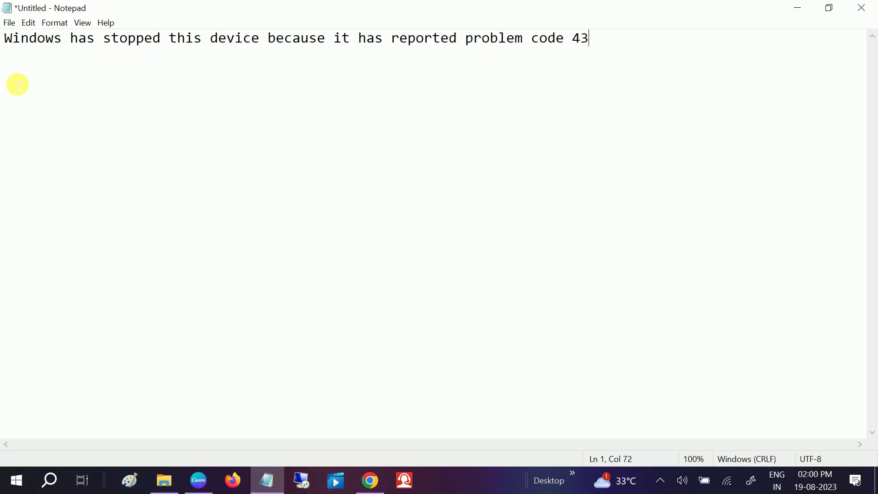
drag(9, 42, 472, 50)
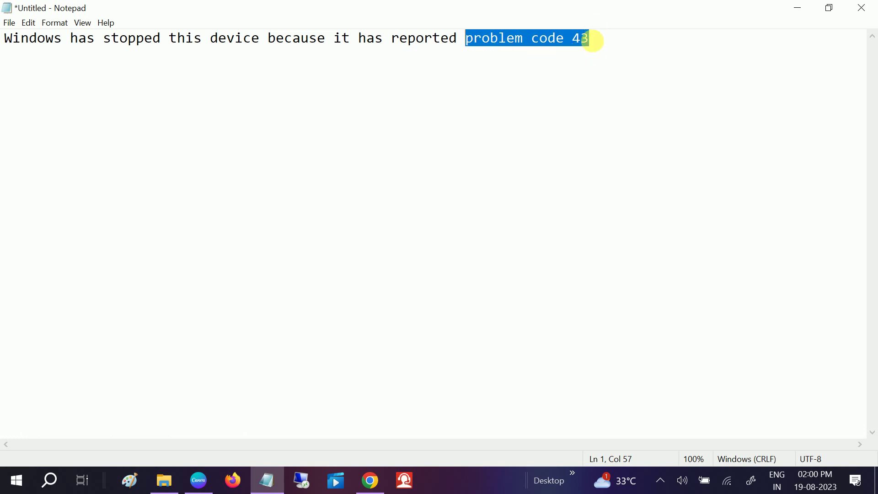
Step: Minimize Notepad and refresh the desktop
click(798, 8)
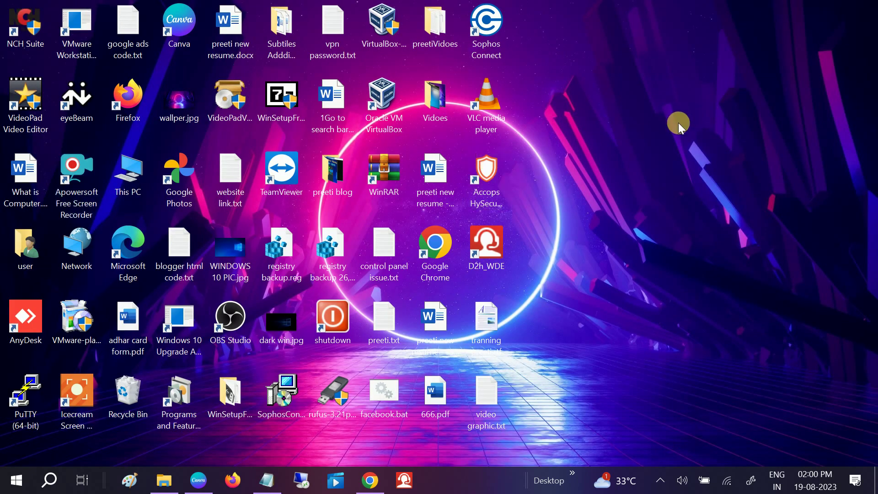
right_click(676, 122)
click(579, 164)
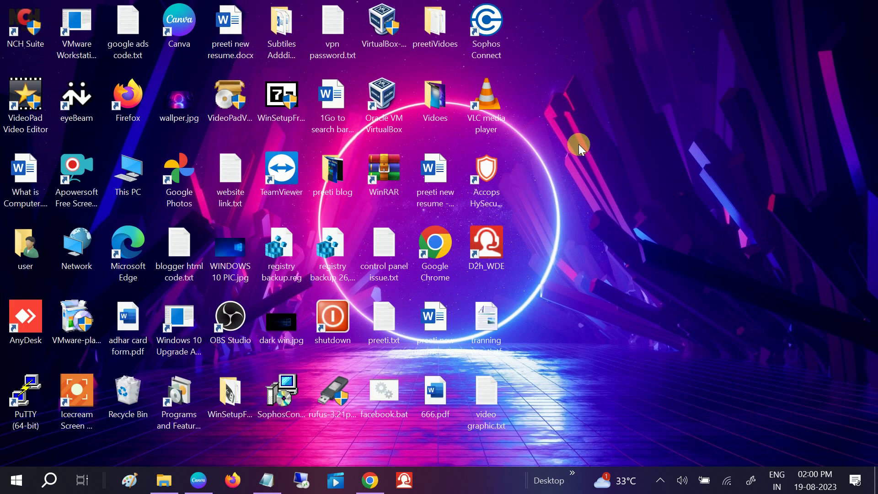
Step: Find Device Manager through Windows Search, open it, and move its window higher
click(50, 485)
text(devi)
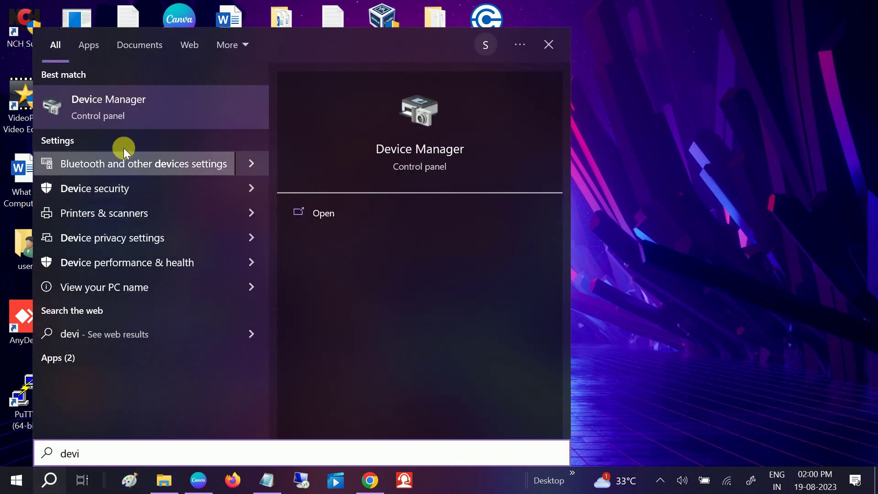
click(150, 108)
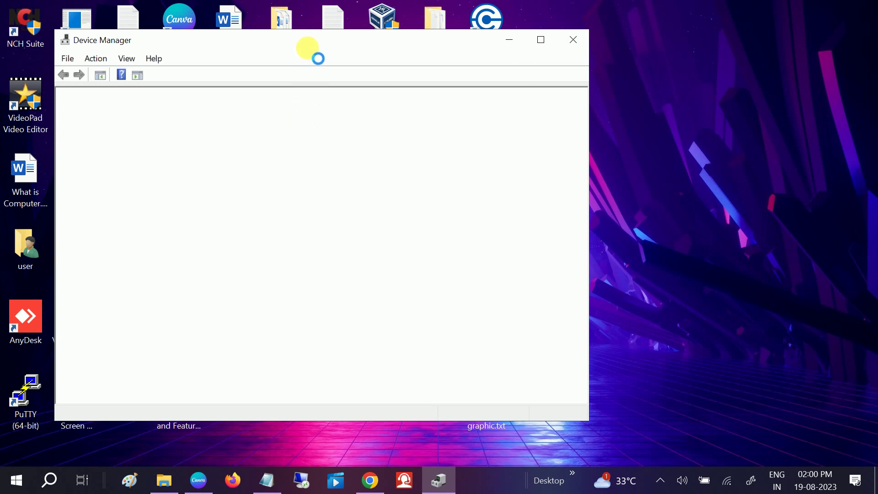
drag(307, 48, 393, 25)
Step: Switch the Intel USB 3.0 host controller to the USB xHCI Compliant Host Controller driver, declining restart
scroll(242, 270, down, 2)
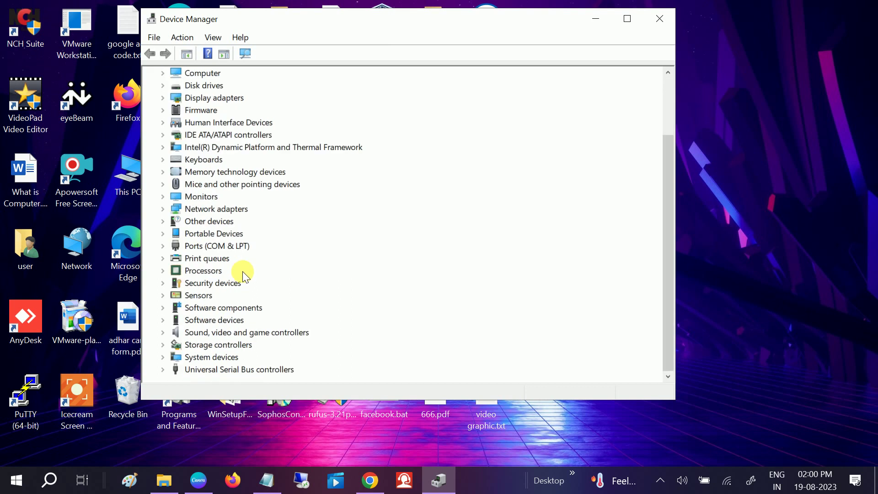
click(163, 368)
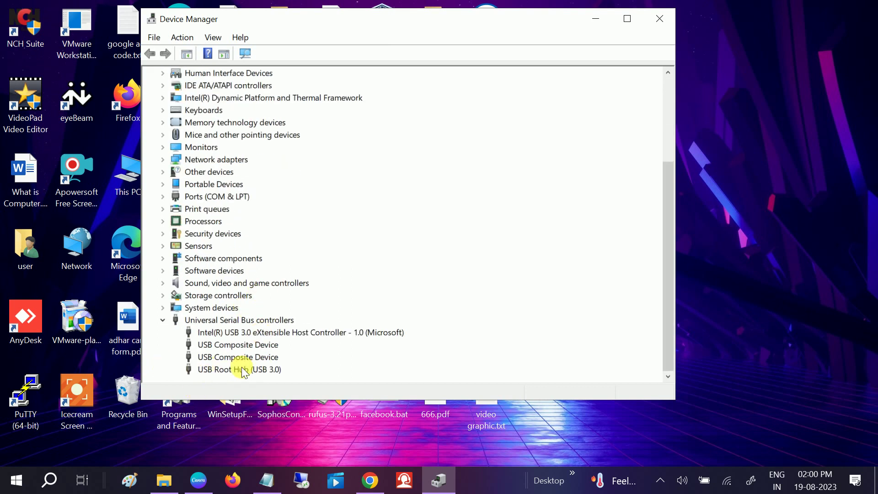
right_click(243, 333)
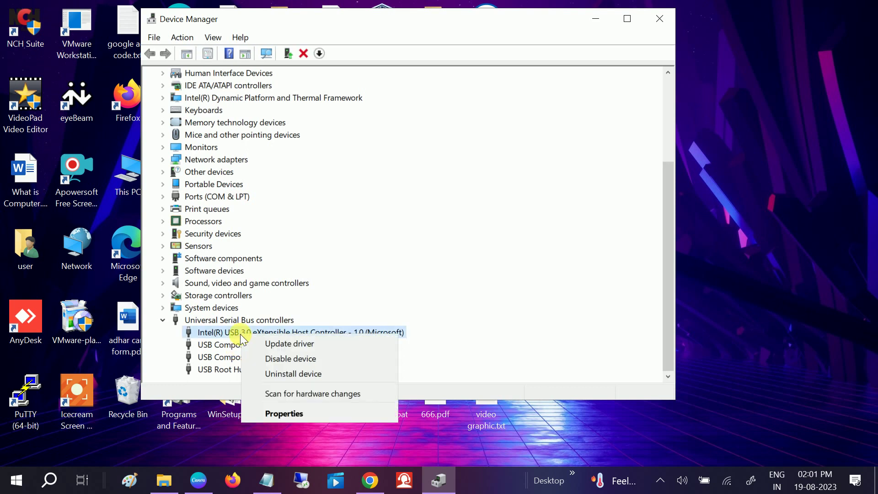
click(283, 343)
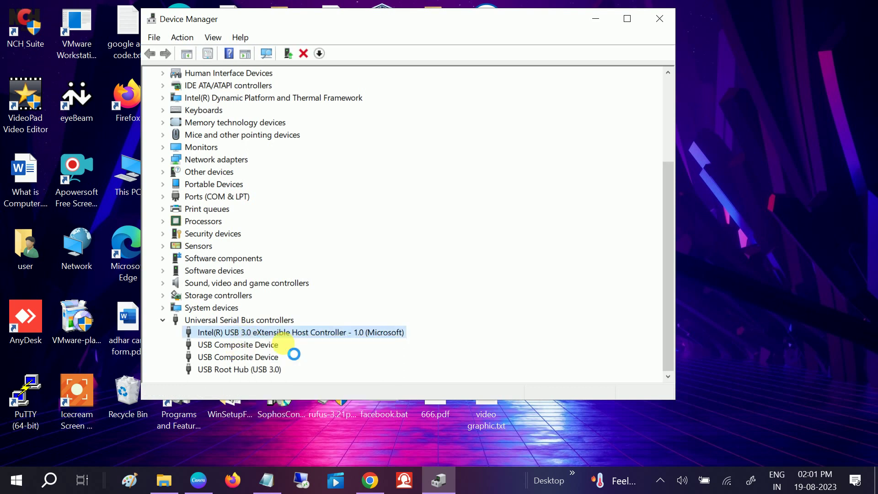
click(312, 260)
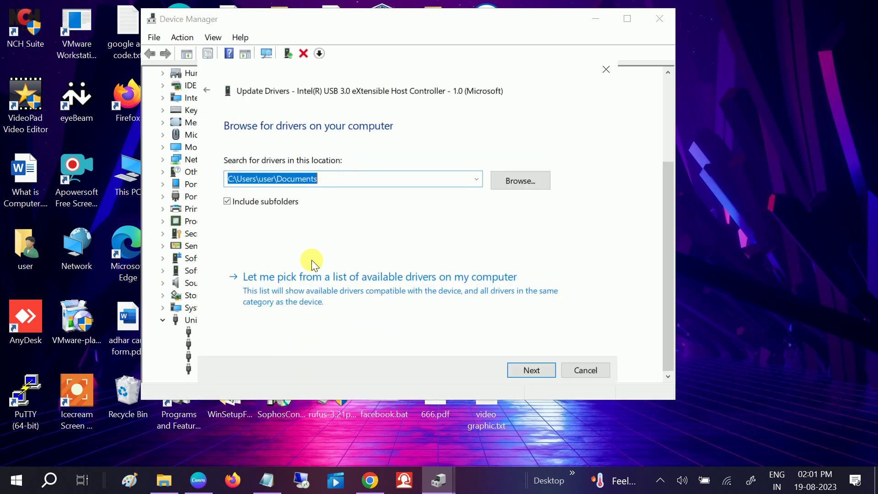
click(327, 297)
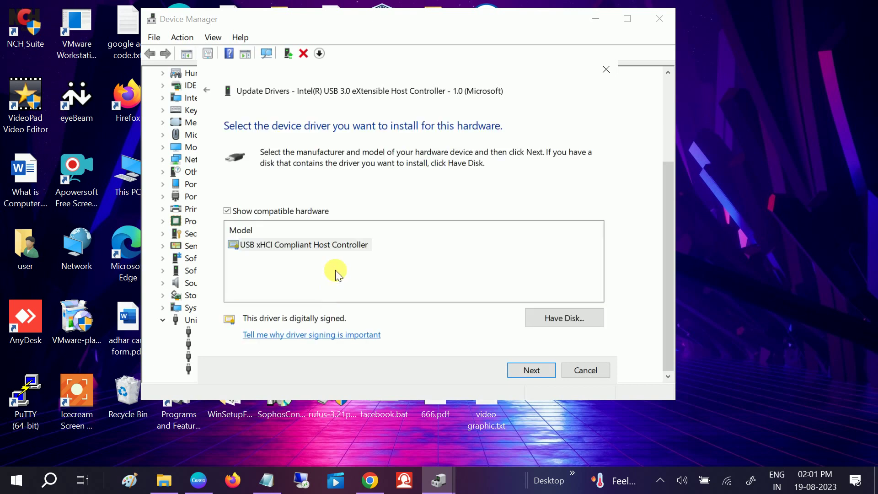
click(531, 371)
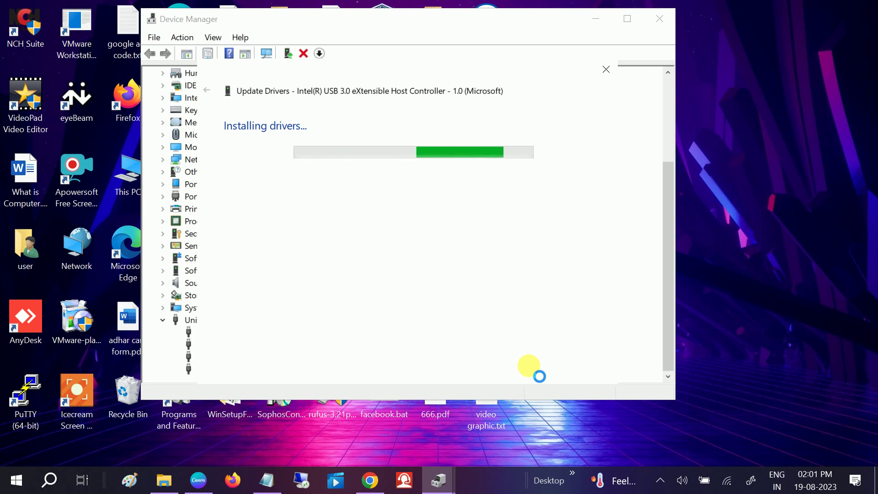
click(588, 371)
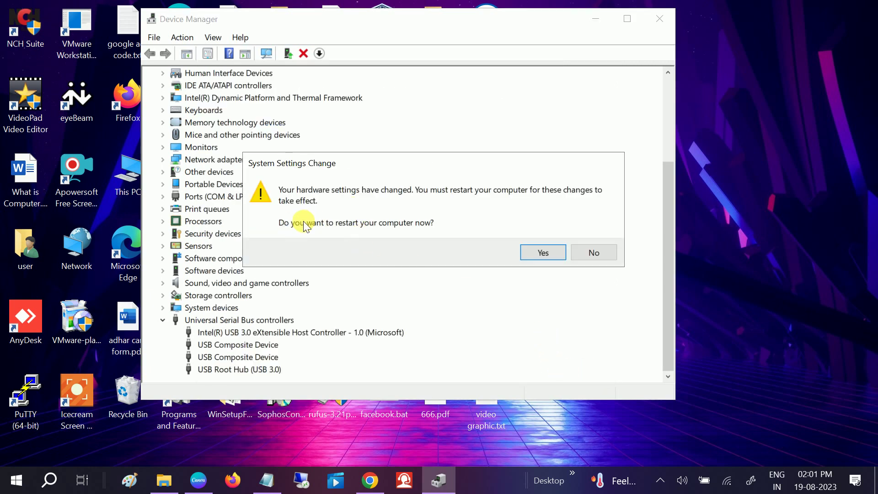
click(589, 253)
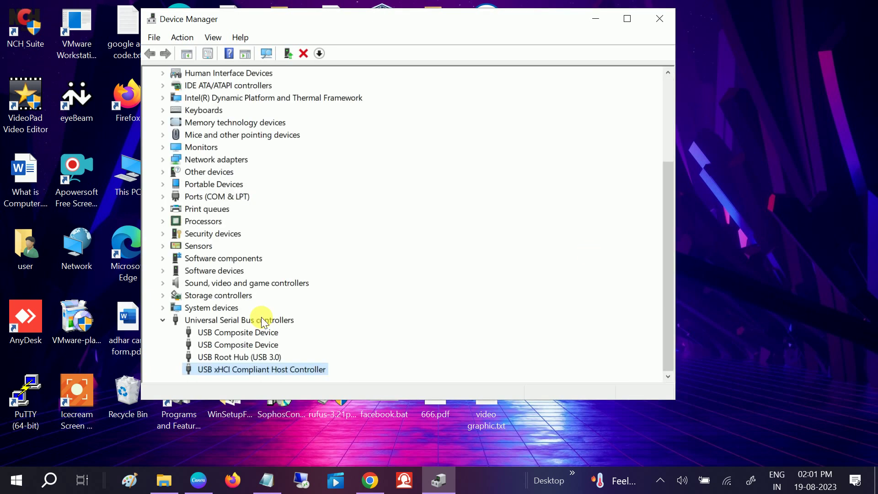
Step: Reinstall the USB Root Hub (USB 3.0) driver from the local list, declining the restart
click(222, 361)
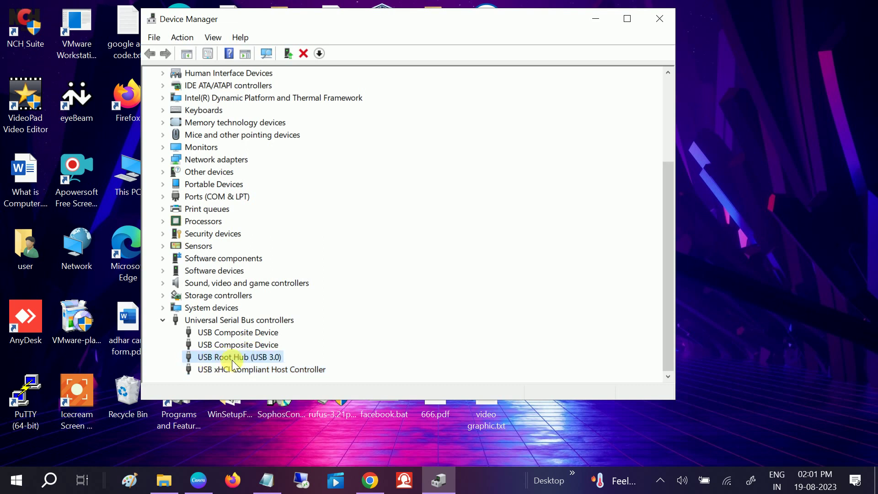
right_click(236, 358)
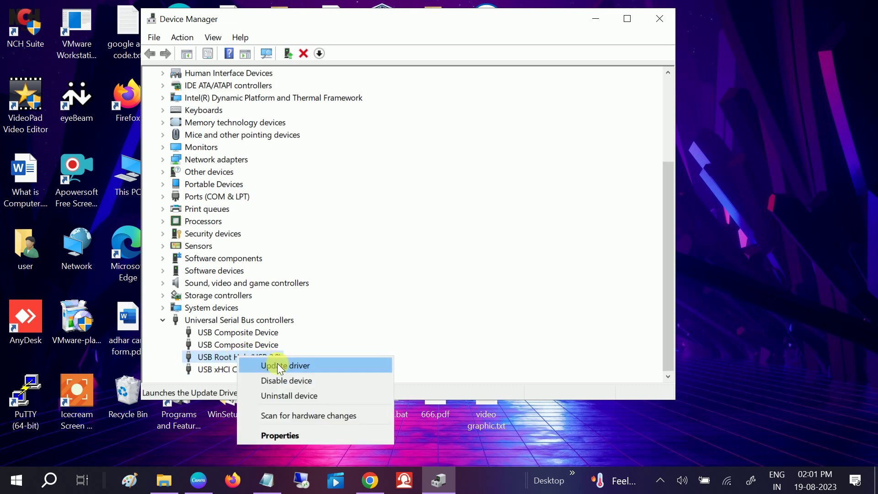
click(277, 364)
click(314, 257)
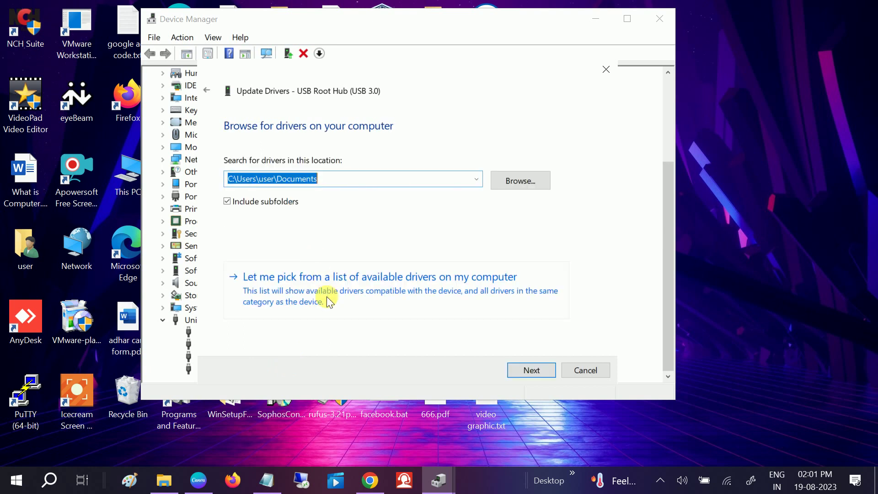
click(328, 300)
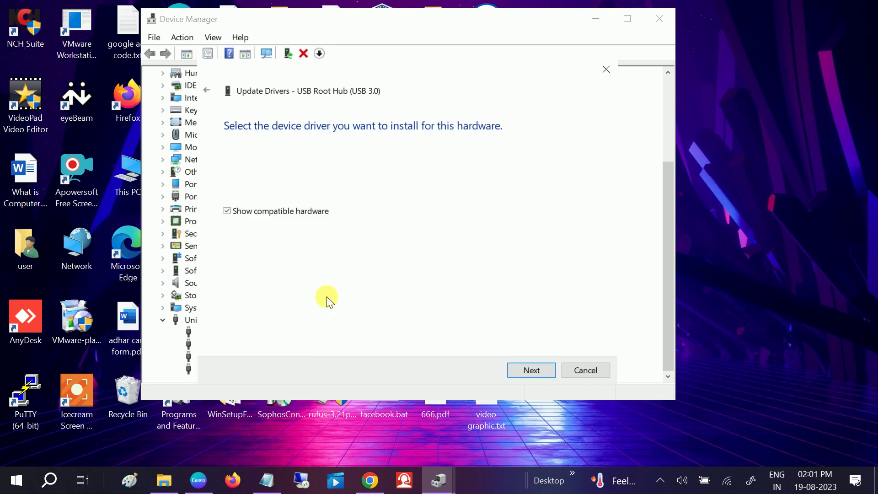
click(533, 368)
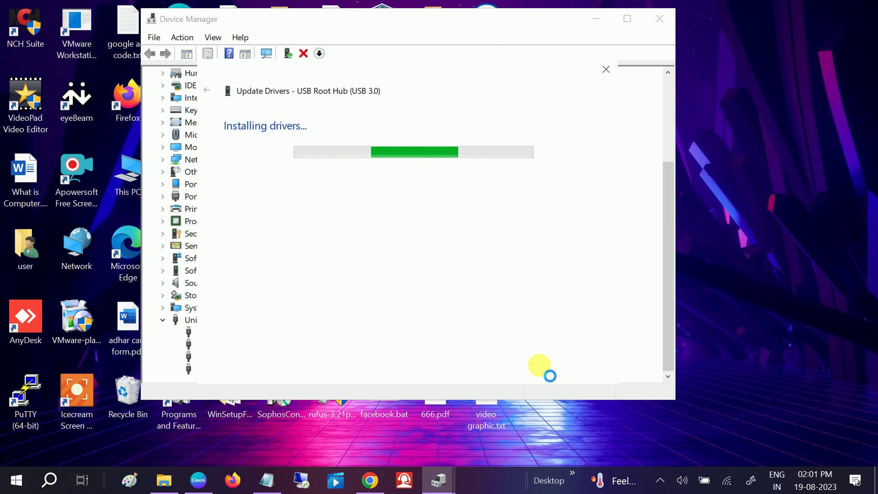
click(584, 374)
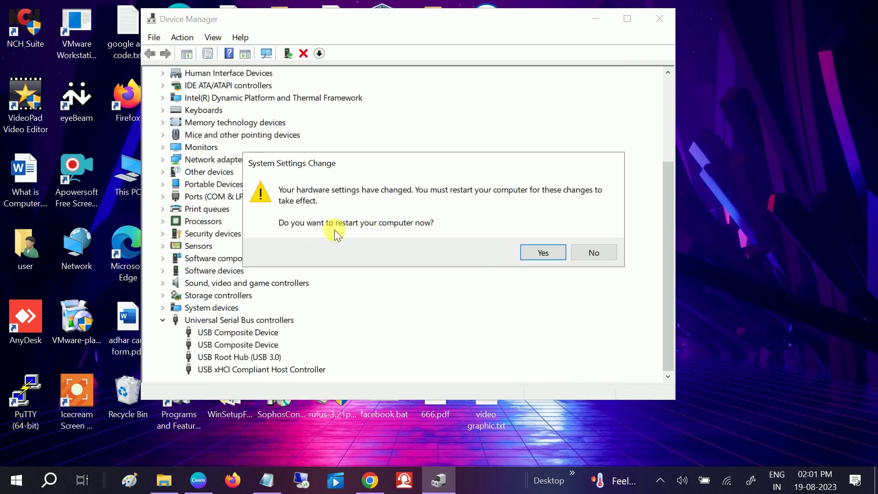
click(594, 254)
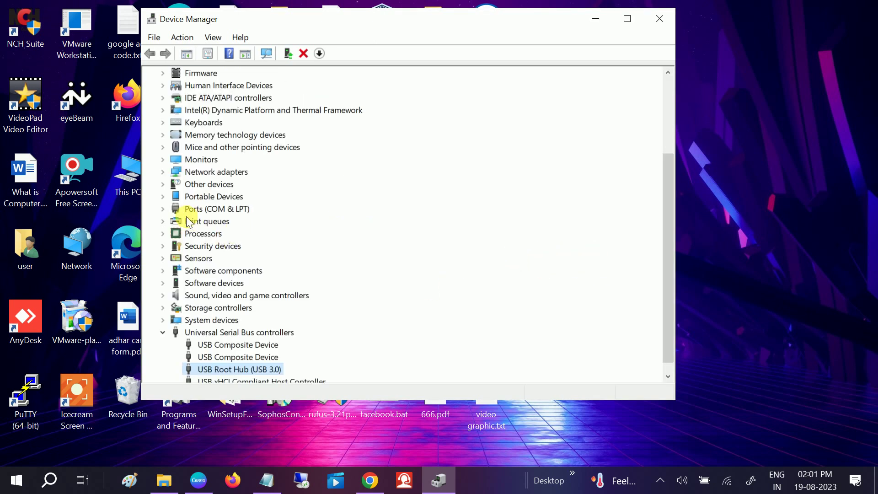
Step: Auto-search for an Intel(R) HD Graphics 620 driver update, then close the wizard
scroll(189, 222, up, 3)
click(164, 172)
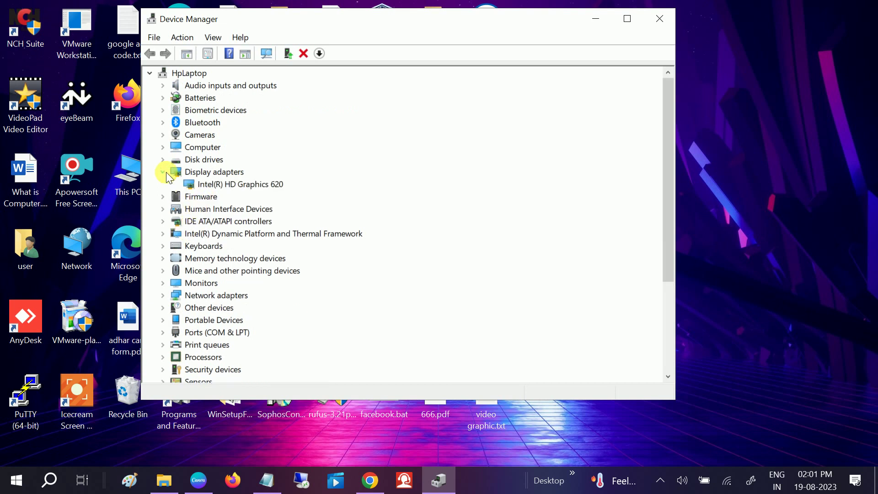
click(237, 187)
right_click(238, 187)
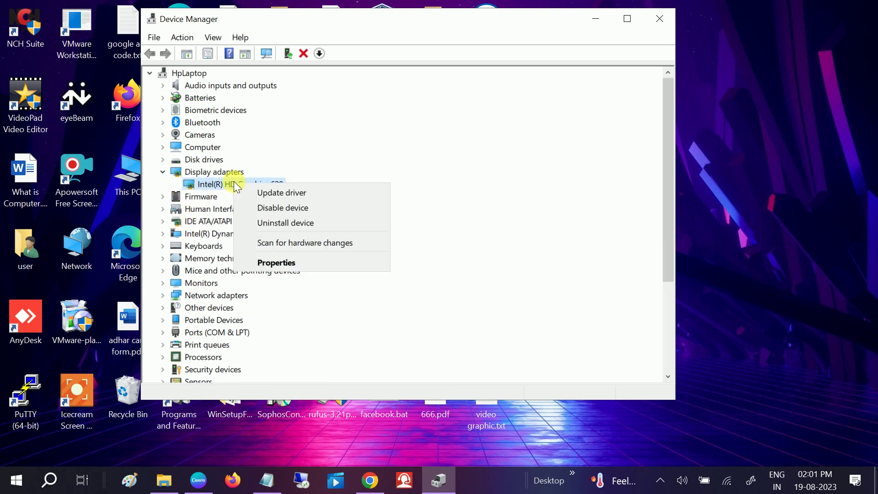
click(259, 192)
click(323, 192)
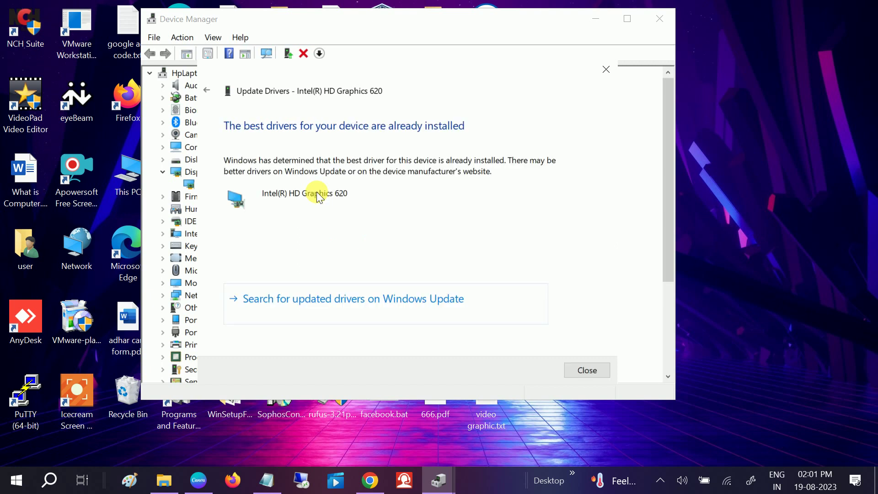
click(586, 370)
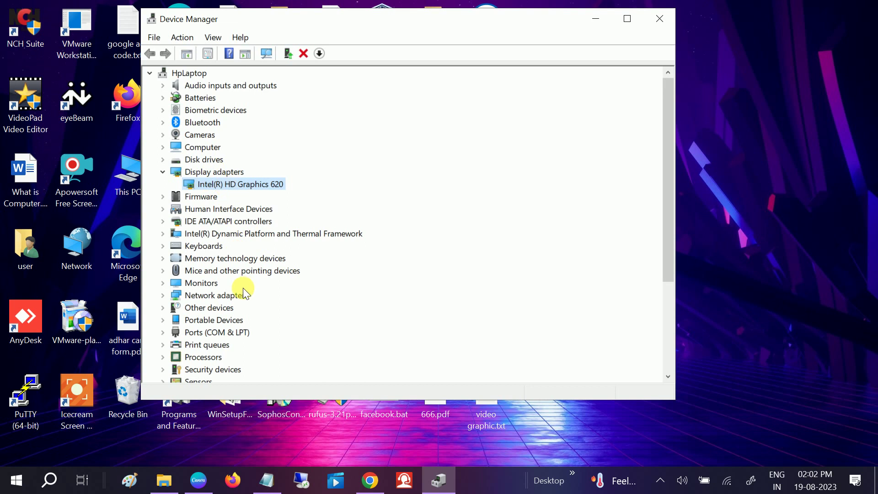
Step: Open the Start menu and close it again
click(15, 471)
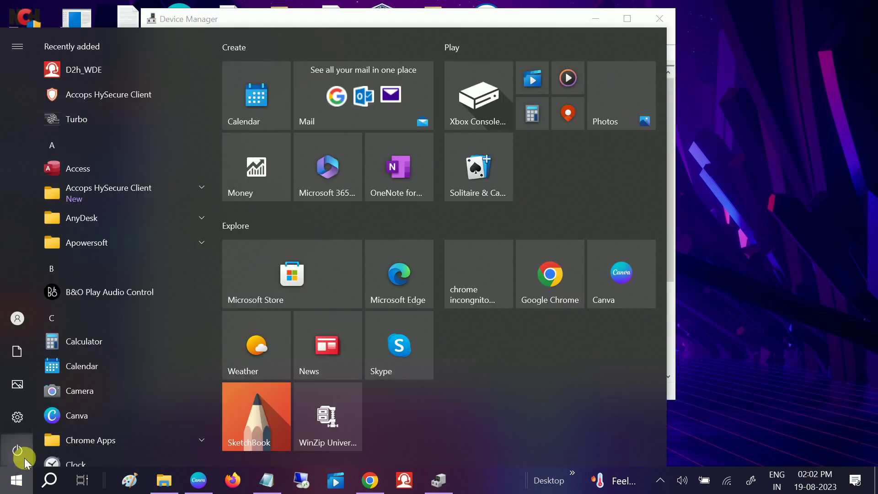
mouse_move(21, 456)
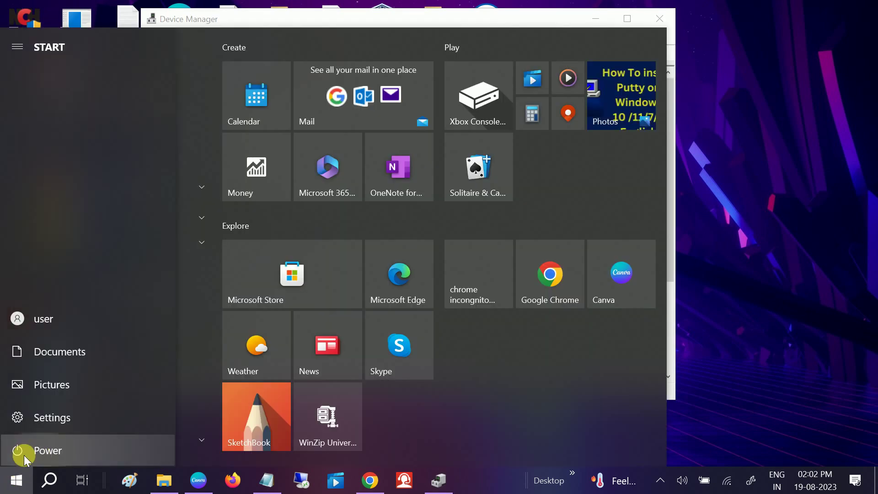
click(729, 286)
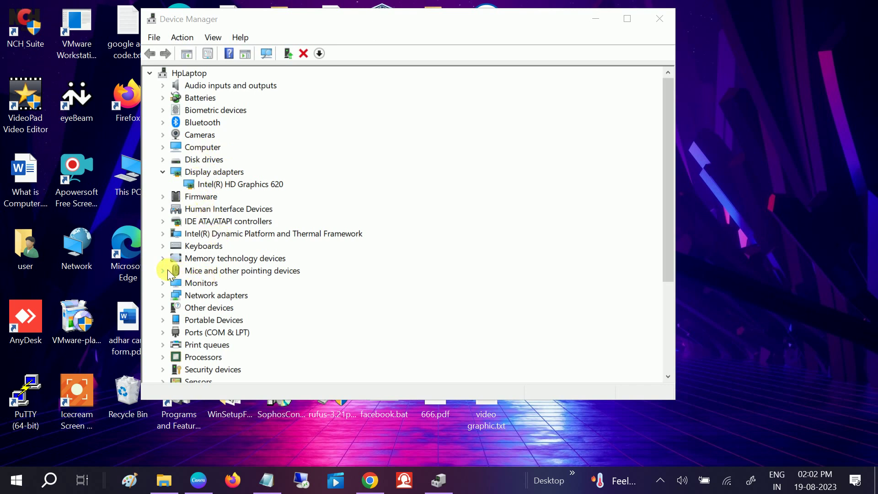
Step: Start uninstalling Intel(R) HD Graphics 620, then cancel the warning
right_click(202, 182)
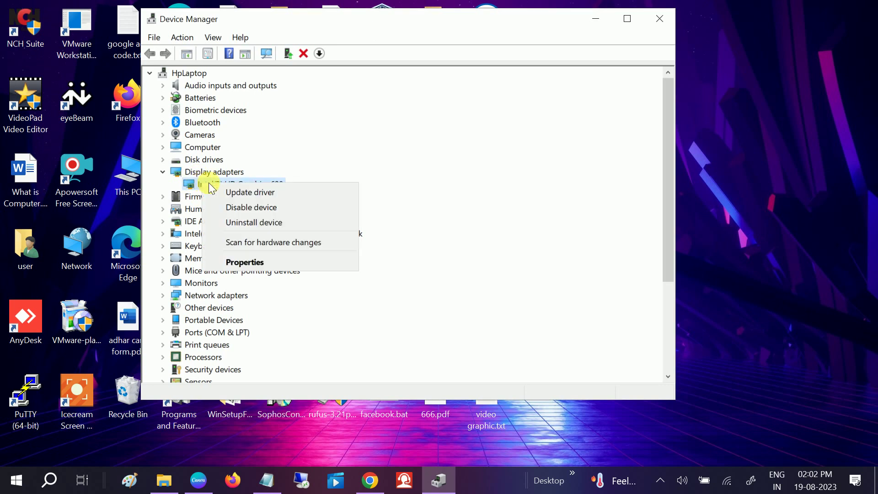
click(236, 223)
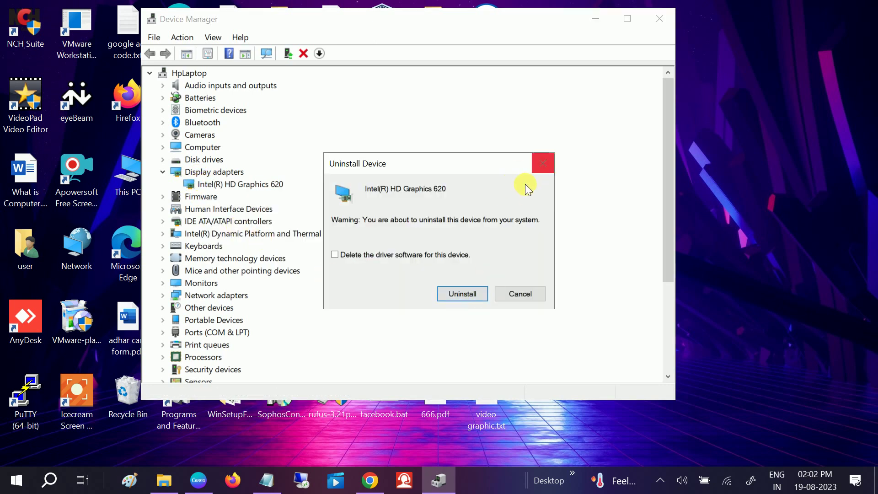
click(539, 167)
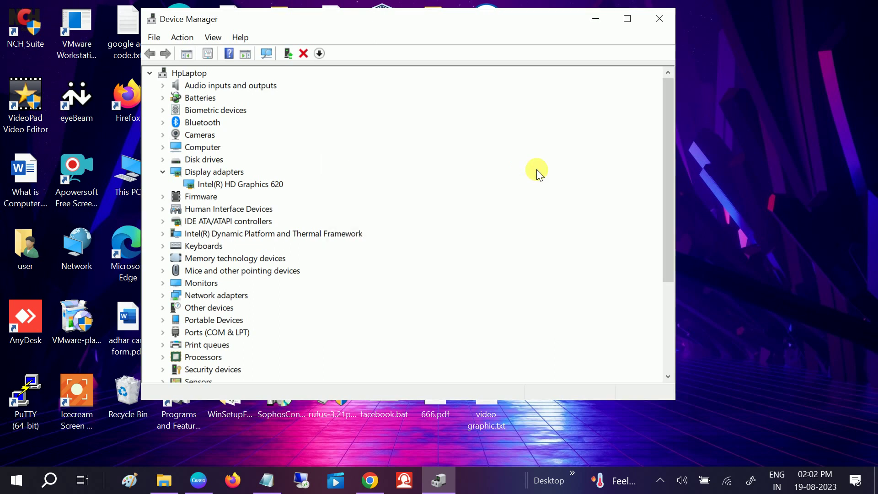
Step: Scan HpLaptop for hardware changes, then close Device Manager
click(188, 77)
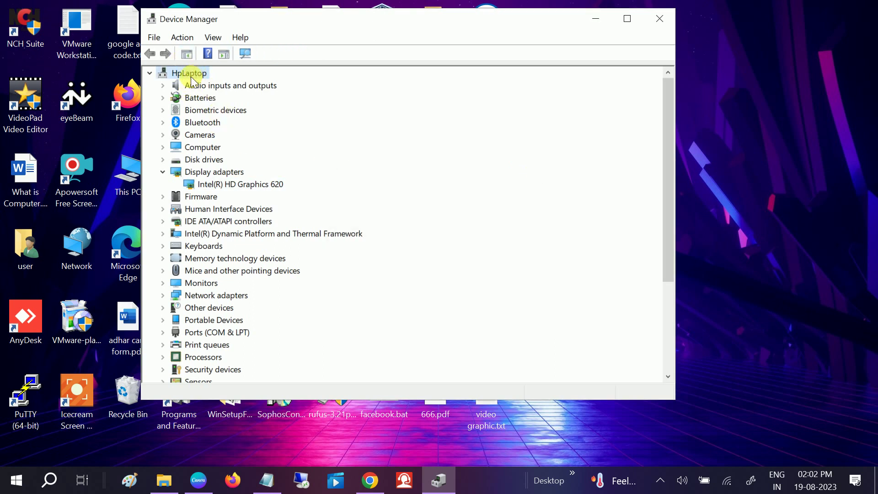
click(182, 37)
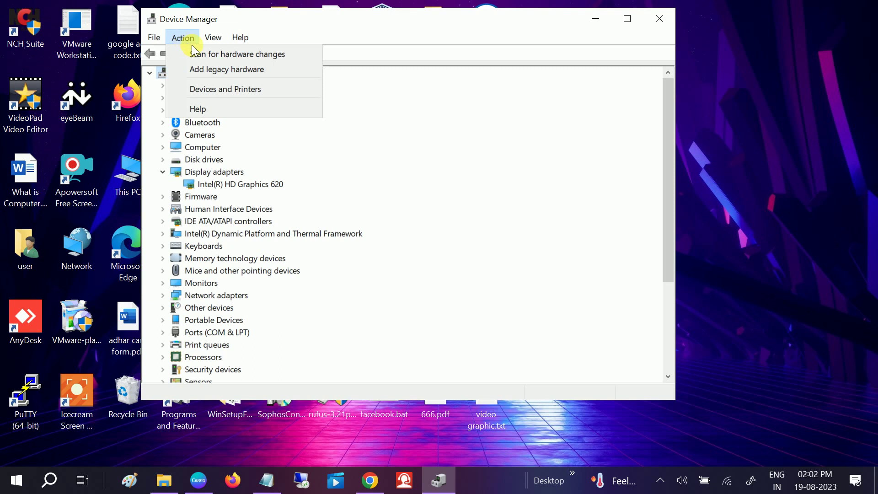
click(231, 56)
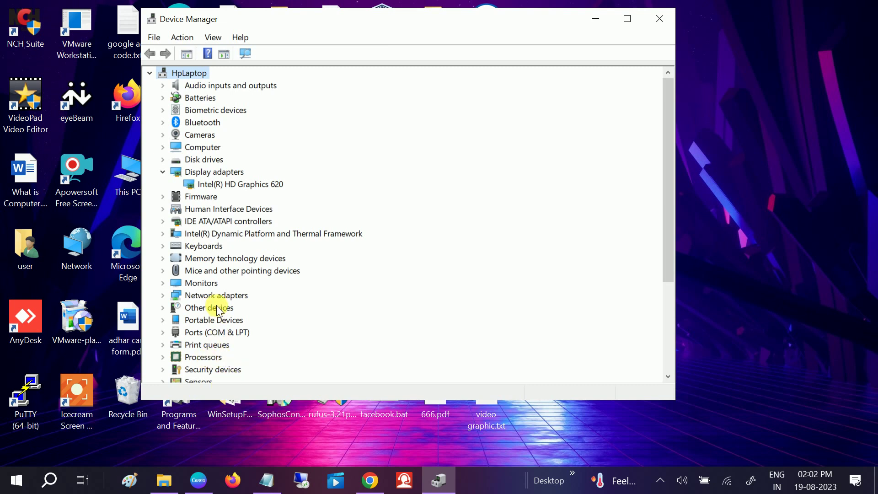
scroll(220, 311, down, 4)
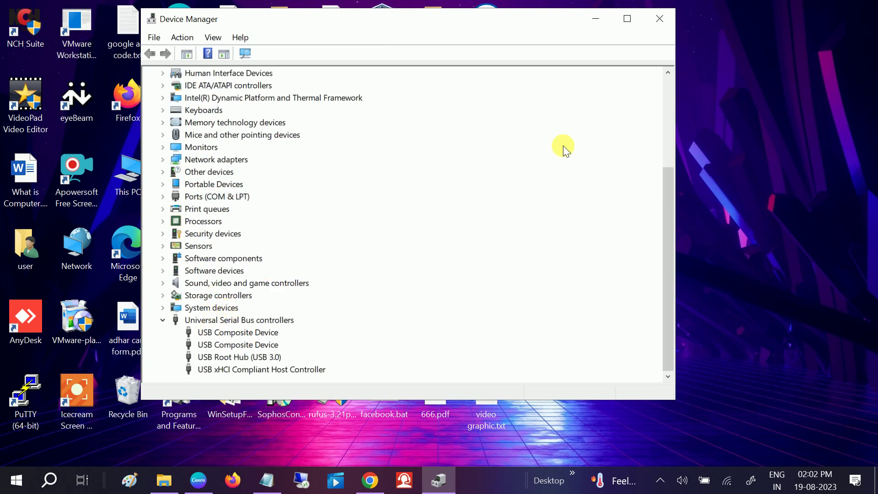
click(659, 18)
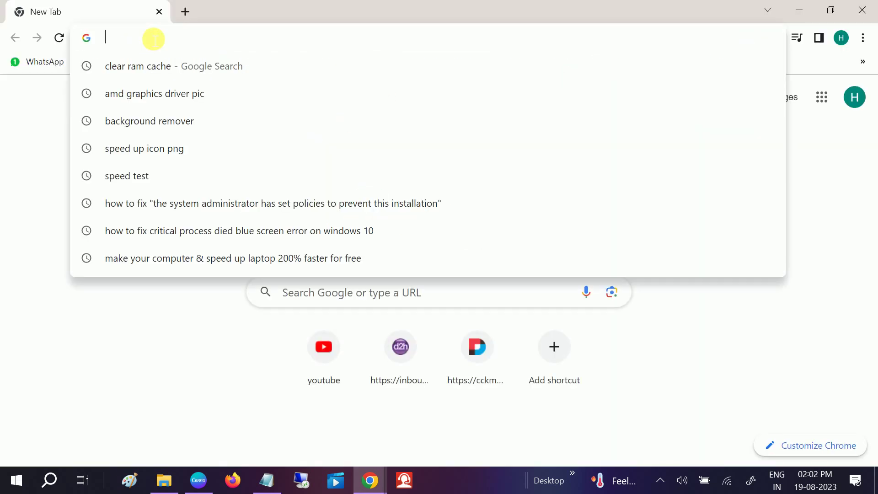
Step: Search Google for 'hp driver download' and open HP's official drivers page
text(inte)
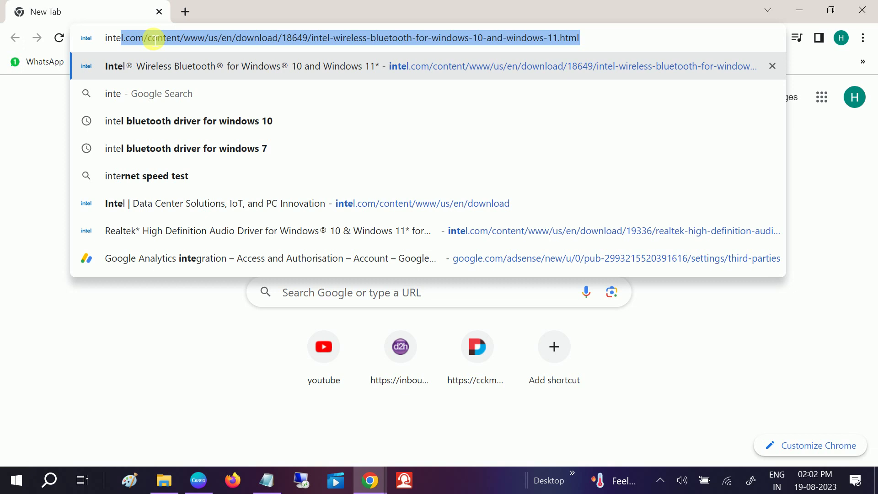
key(BackSpace)
key(BackSpace)
key(BackSpace)
key(BackSpace)
key(BackSpace)
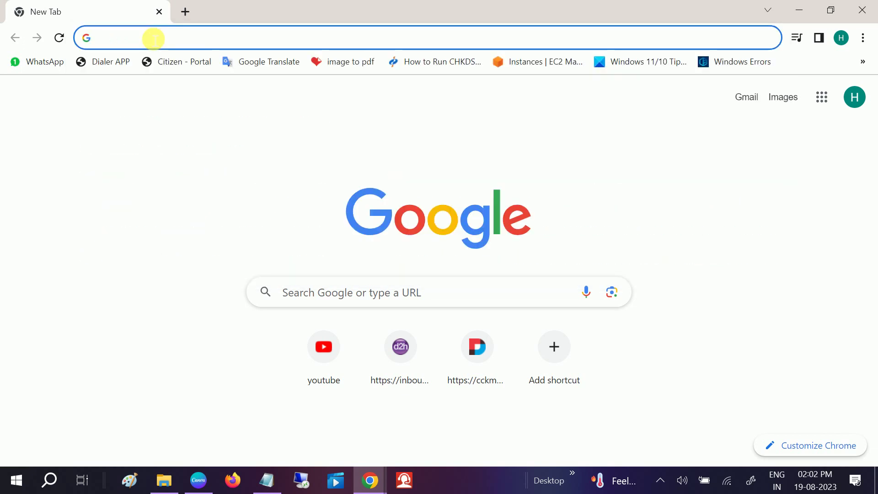
text(hp dr)
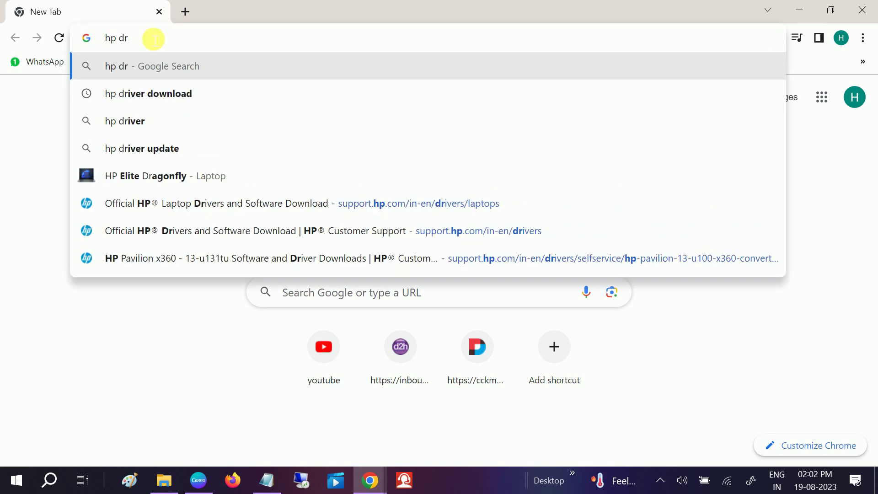
click(145, 93)
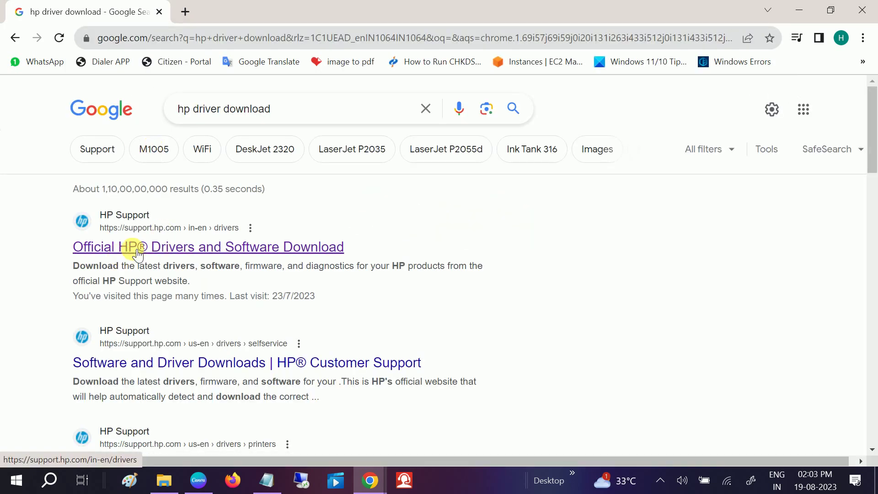
click(138, 252)
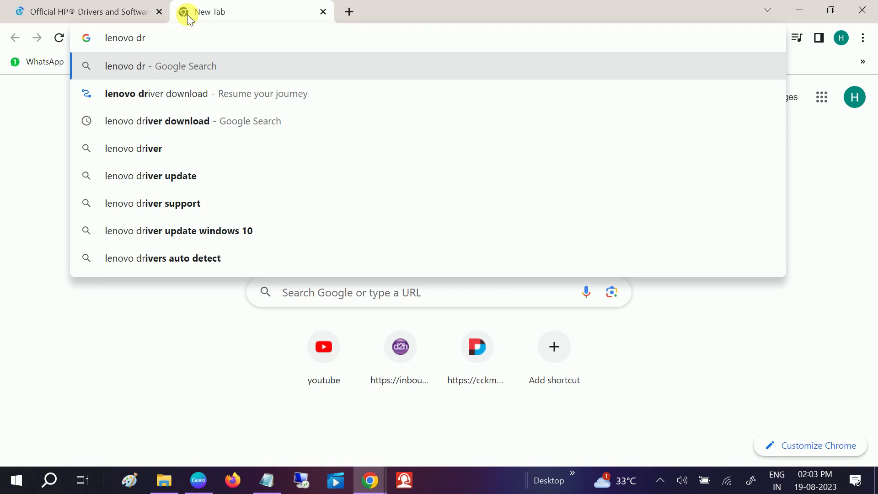
Step: Choose Laptop on HP's drivers page and focus the serial number box
click(151, 123)
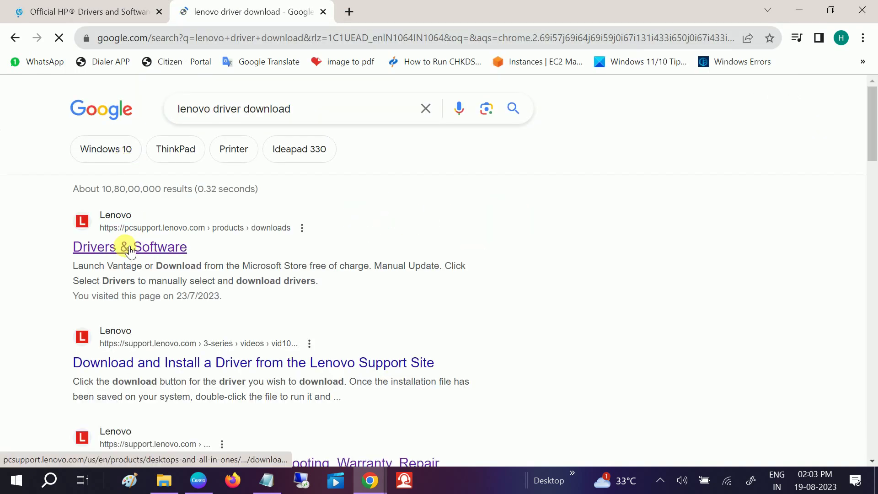
click(125, 15)
scroll(290, 328, down, 2)
click(335, 295)
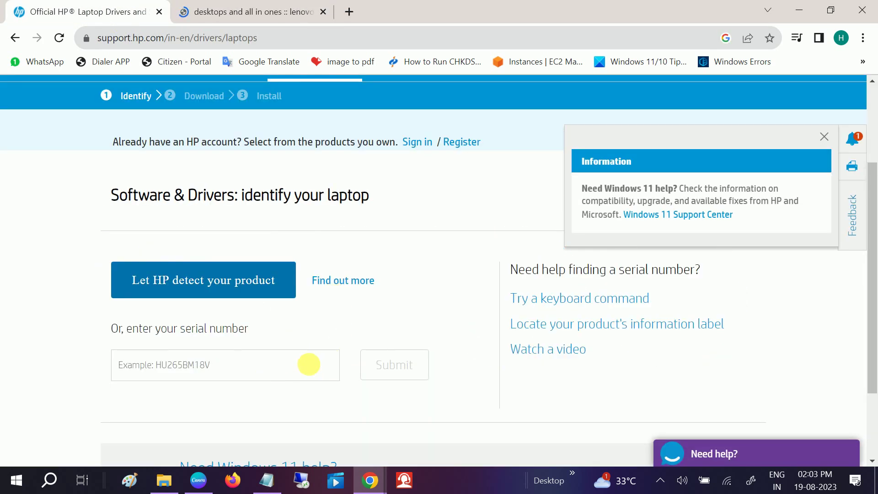
click(200, 370)
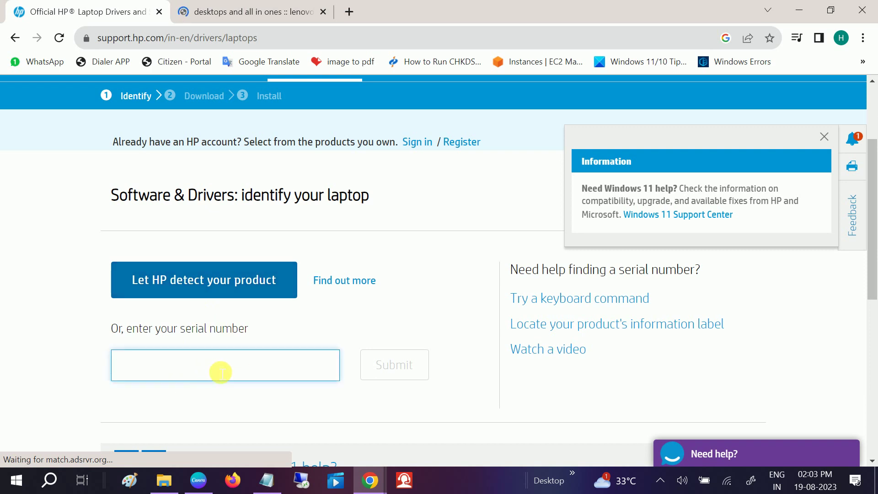
click(52, 481)
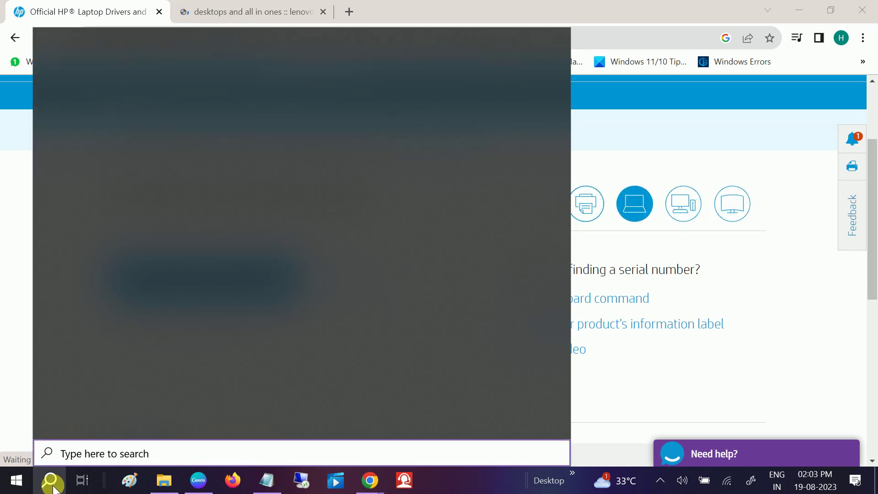
Step: Find cmd in search and launch Command Prompt as administrator
text(cmd)
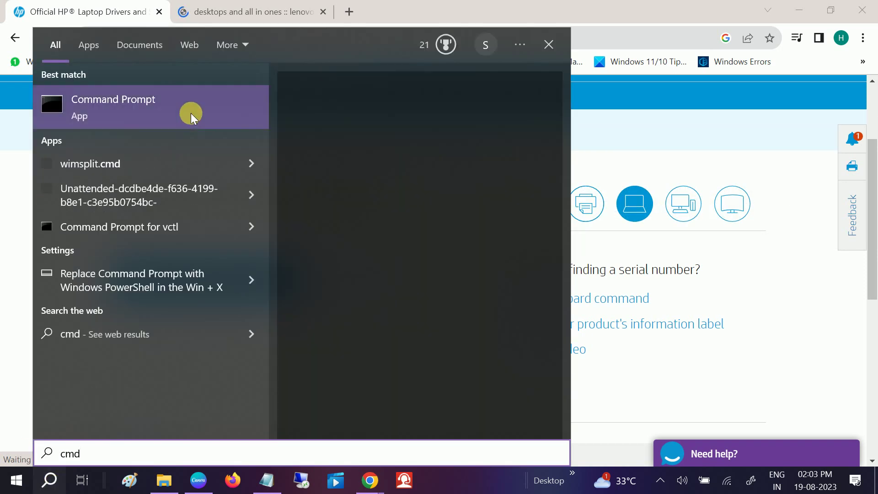
right_click(190, 114)
key(Escape)
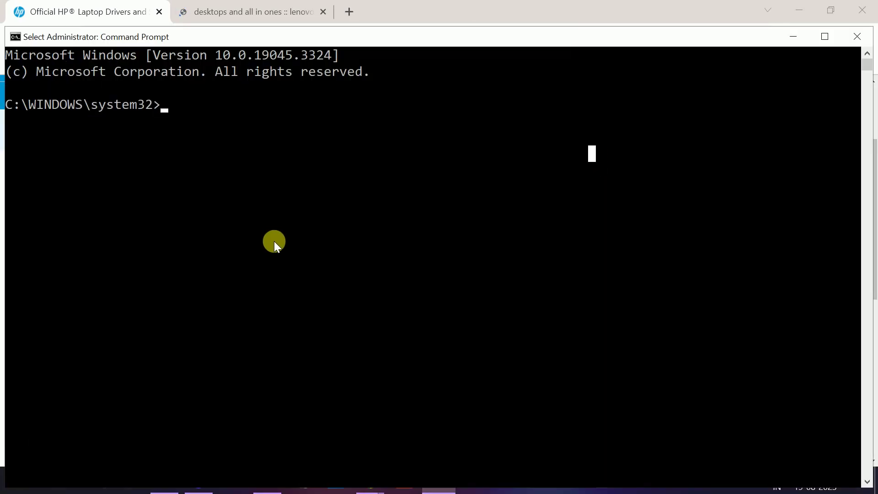
Step: Type 'wmic bios get serialnumber' at the prompt without running it, then copy it
text(wmic b)
text(ios get )
text(serail)
key(BackSpace)
key(BackSpace)
text(ialnumber)
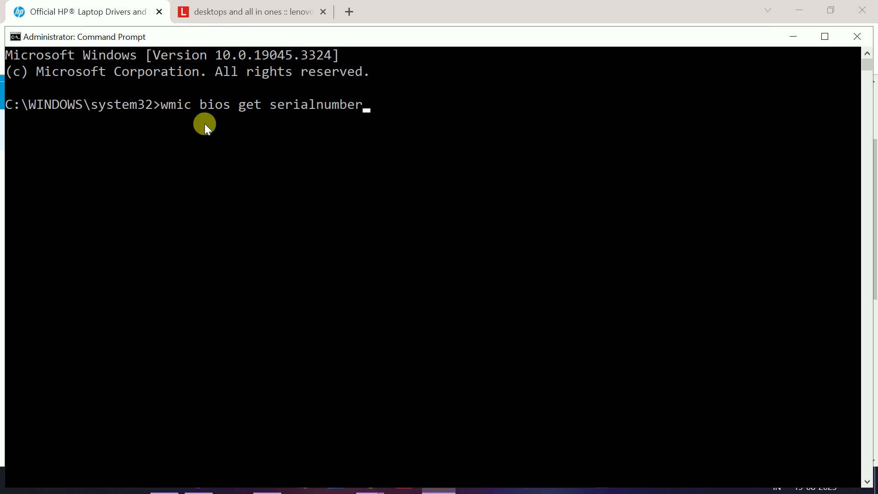
drag(356, 107, 155, 105)
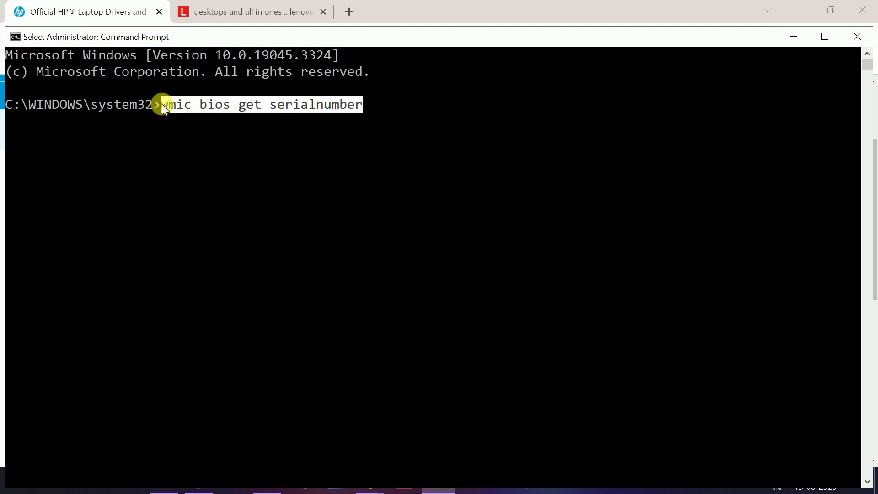
key(ctrl+c)
Step: Paste 'wmic bios get serialnumber' as a new second line in the Notepad note
click(793, 36)
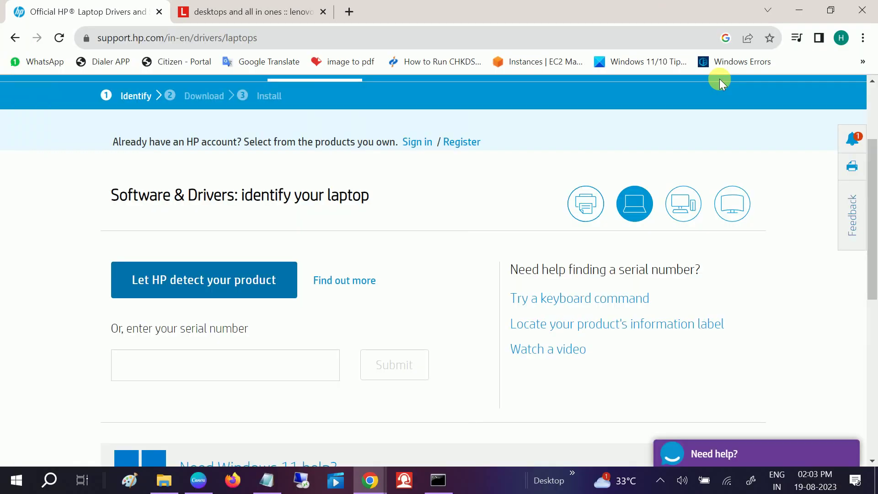
click(270, 481)
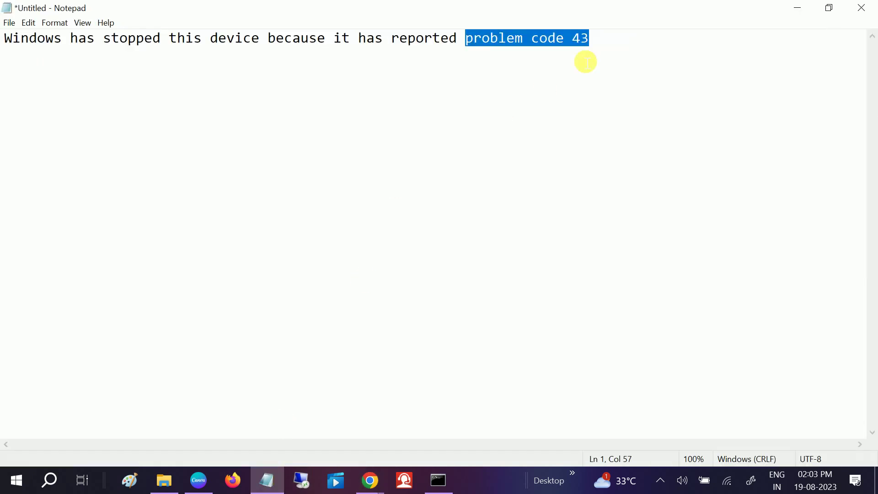
click(619, 47)
key(Return)
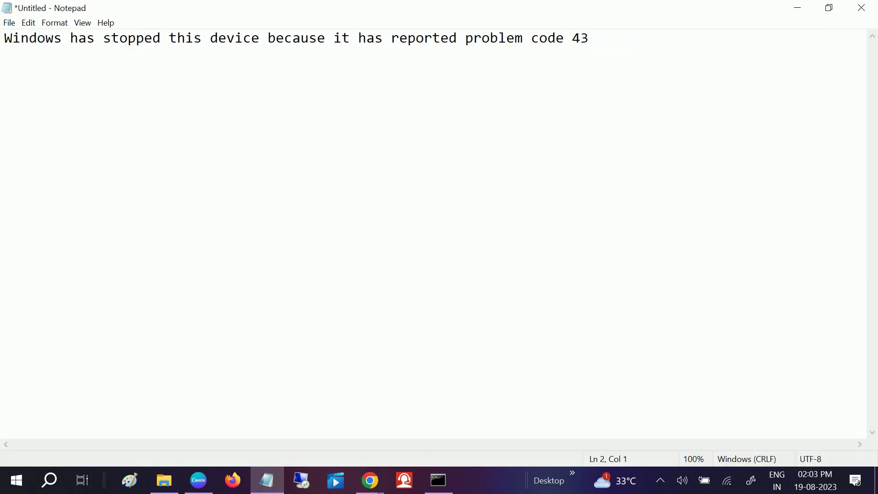
key(ctrl+v)
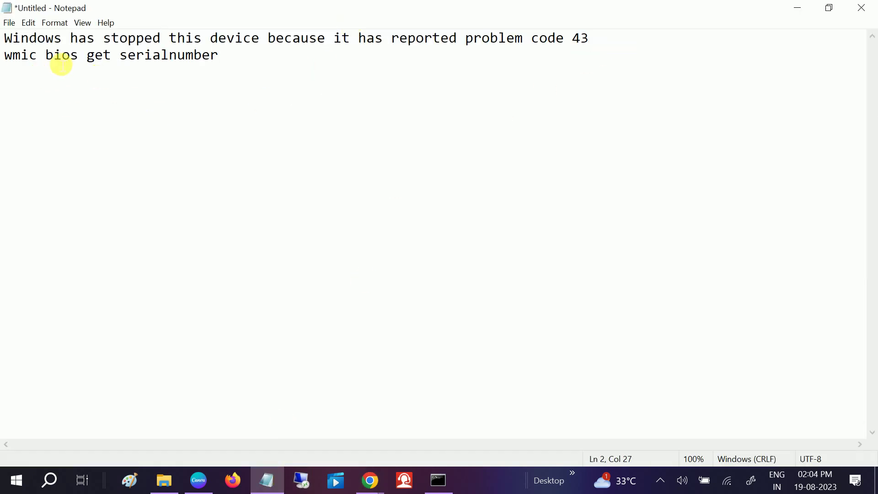
click(797, 7)
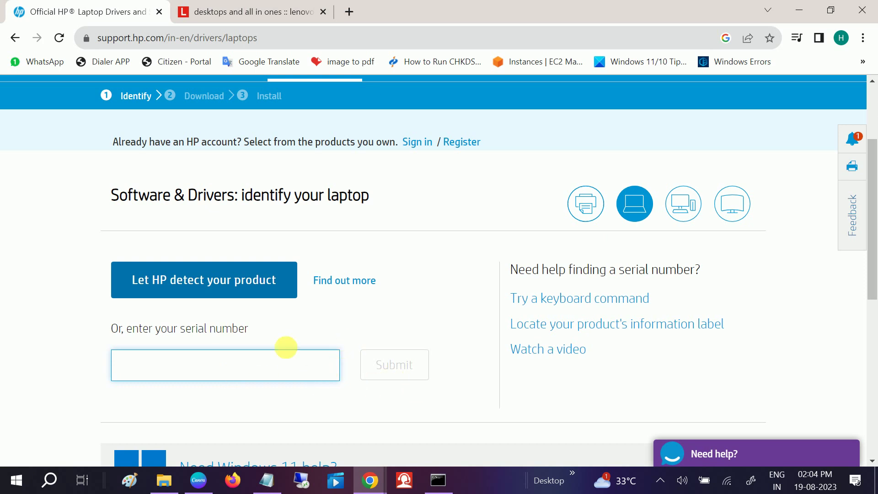
Step: Switch to the Lenovo drivers tab and focus its serial number field
click(232, 11)
scroll(138, 356, down, 7)
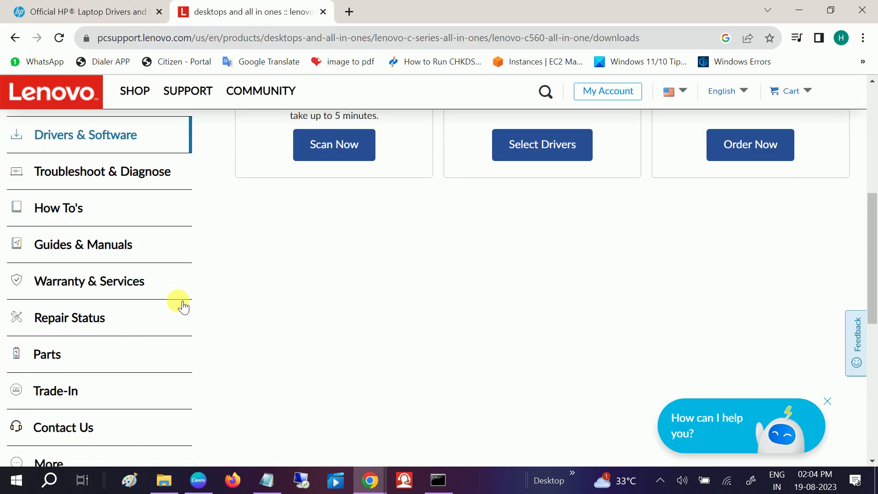
scroll(206, 303, up, 4)
click(338, 316)
click(59, 191)
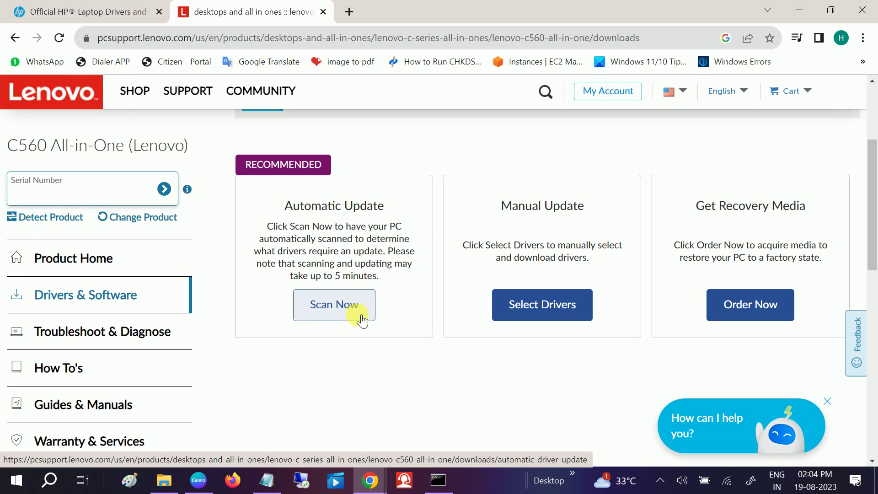
Step: Open Select Drivers, then the BIOS/UEFI category, to reach the BIOS Update INKT32A listing
click(546, 318)
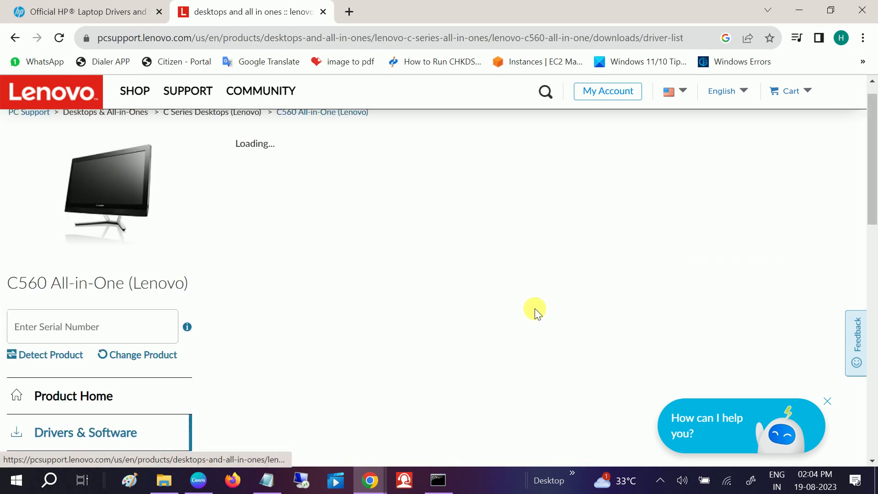
scroll(524, 309, down, 8)
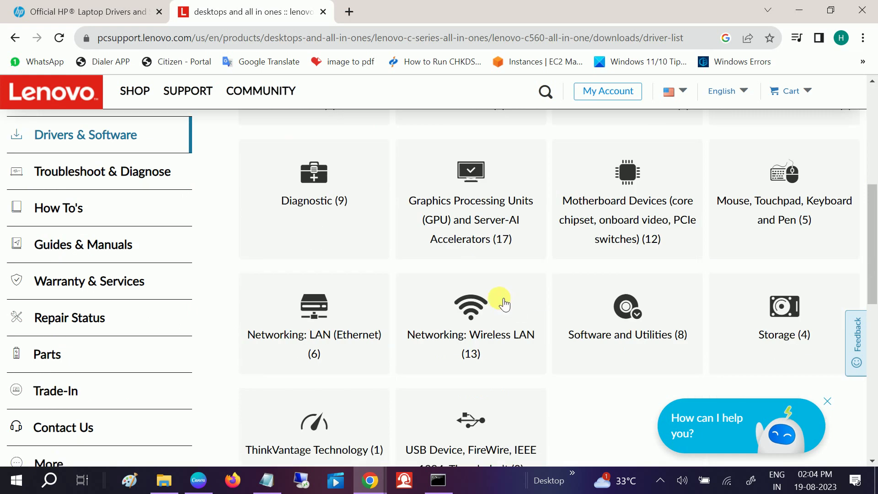
scroll(502, 304, up, 3)
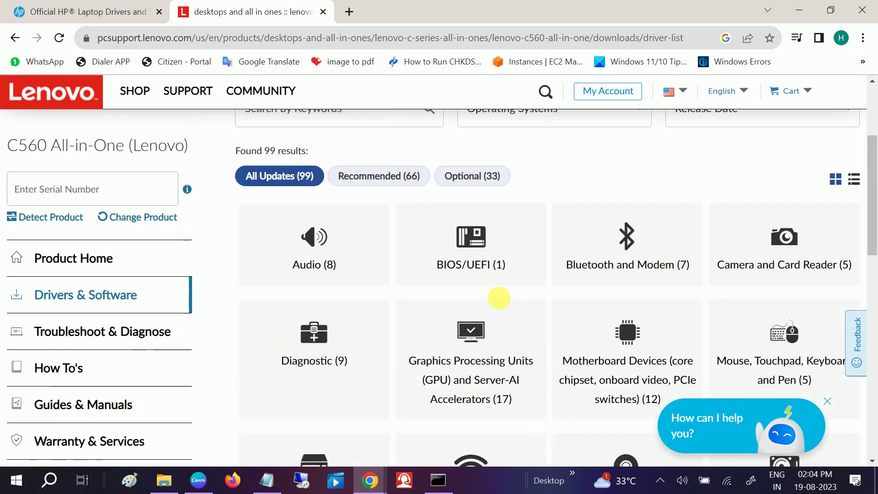
click(479, 254)
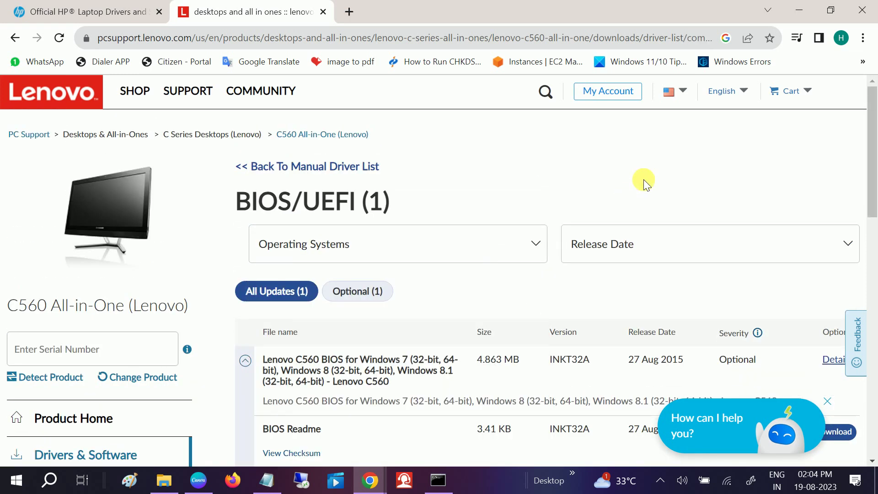
scroll(643, 179, down, 3)
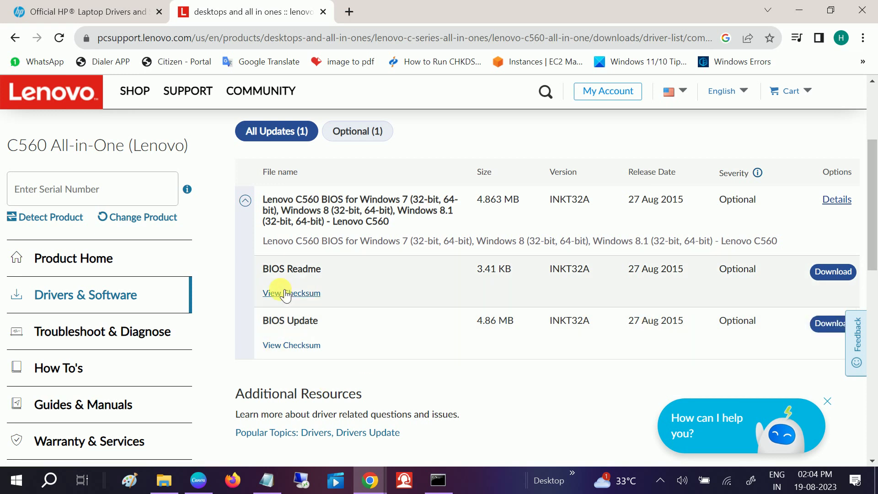
Step: Minimize the browser and refresh the desktop
click(797, 11)
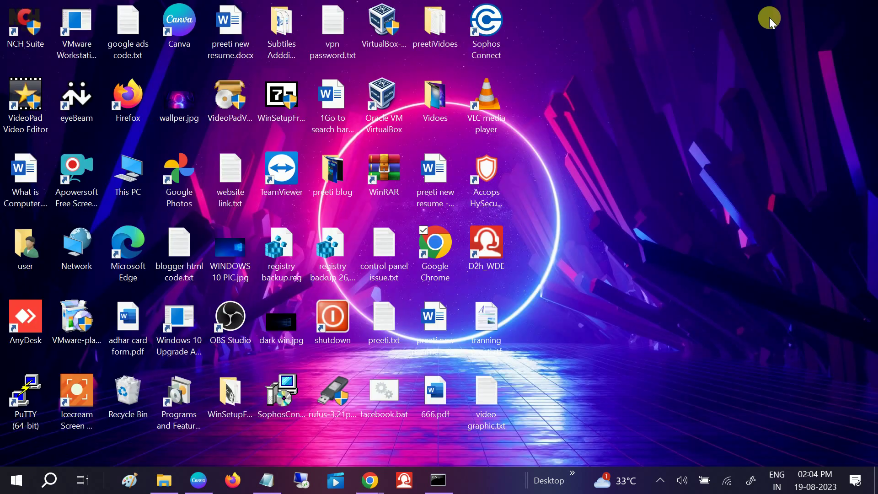
right_click(583, 215)
click(496, 254)
Step: Search 'check' to reach Windows Update settings and run a new update check
click(44, 488)
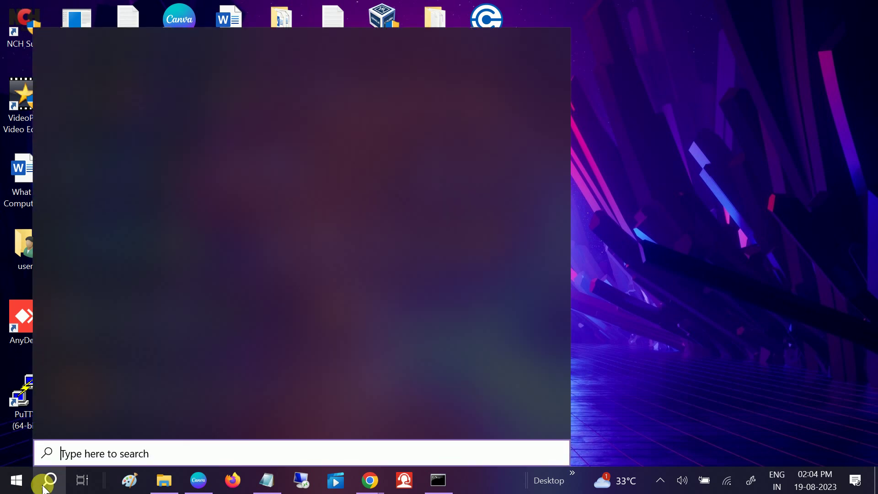
text(check)
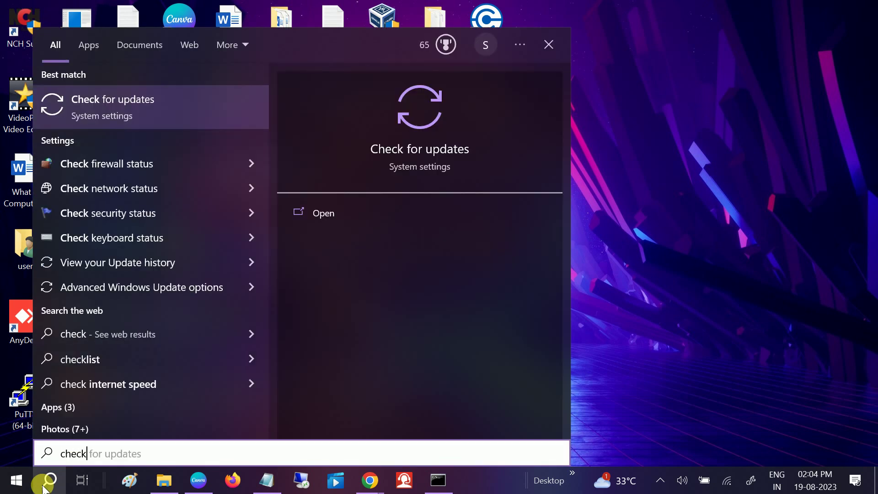
click(120, 117)
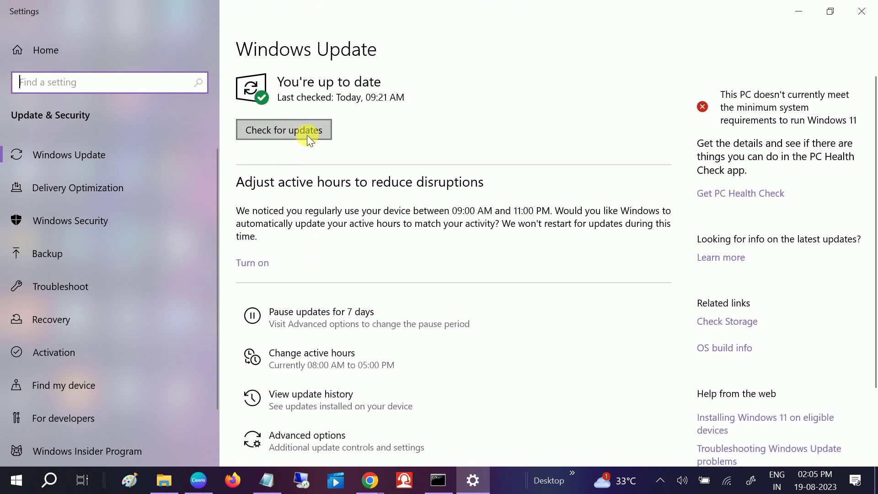
click(307, 135)
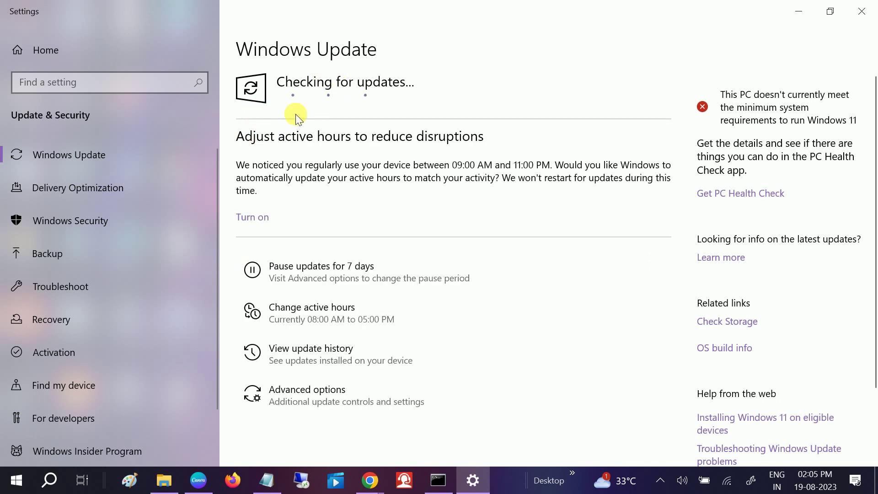